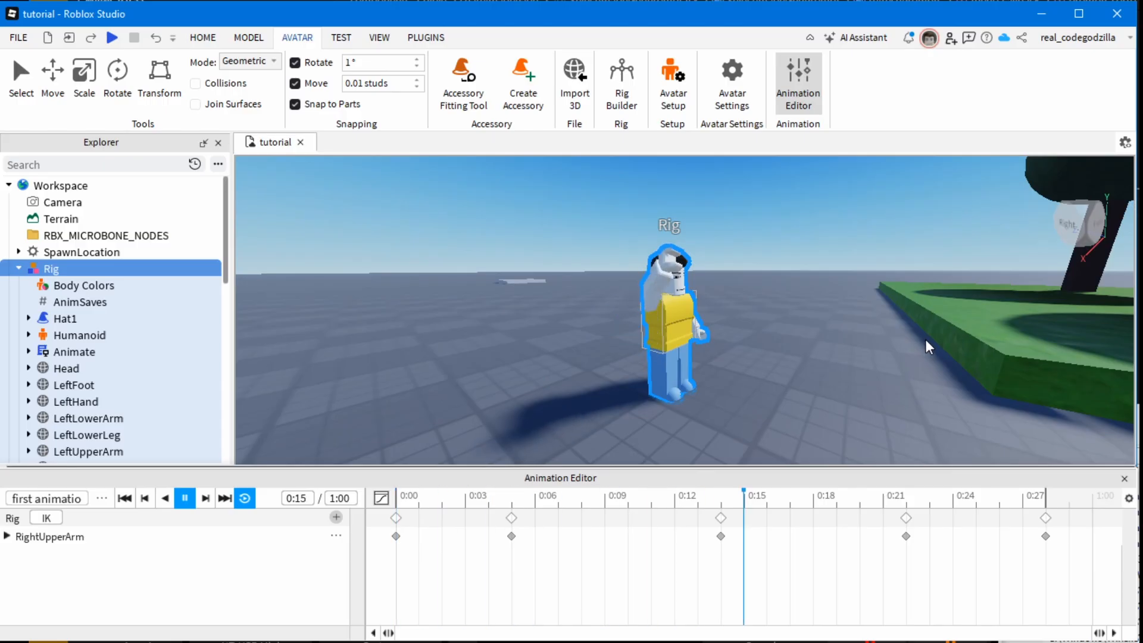
{"action": "right_click_drag", "start_coordinate": [927, 332], "coordinate": [926, 331]}
{"action": "key", "text": "s"}
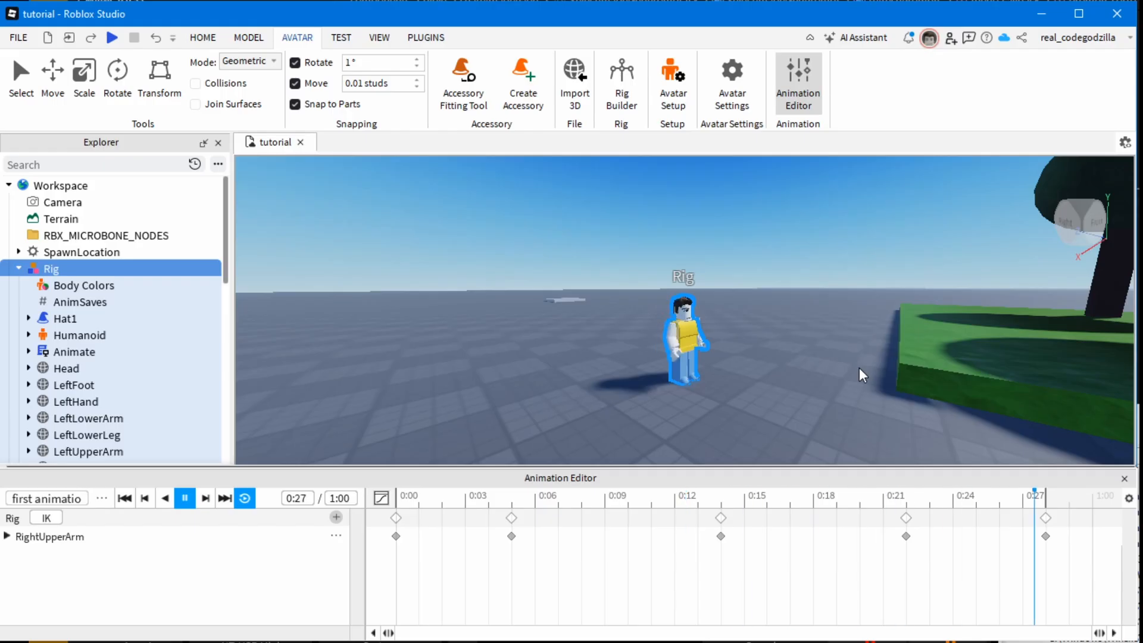
{"action": "right_click_drag", "start_coordinate": [859, 367], "coordinate": [762, 353]}
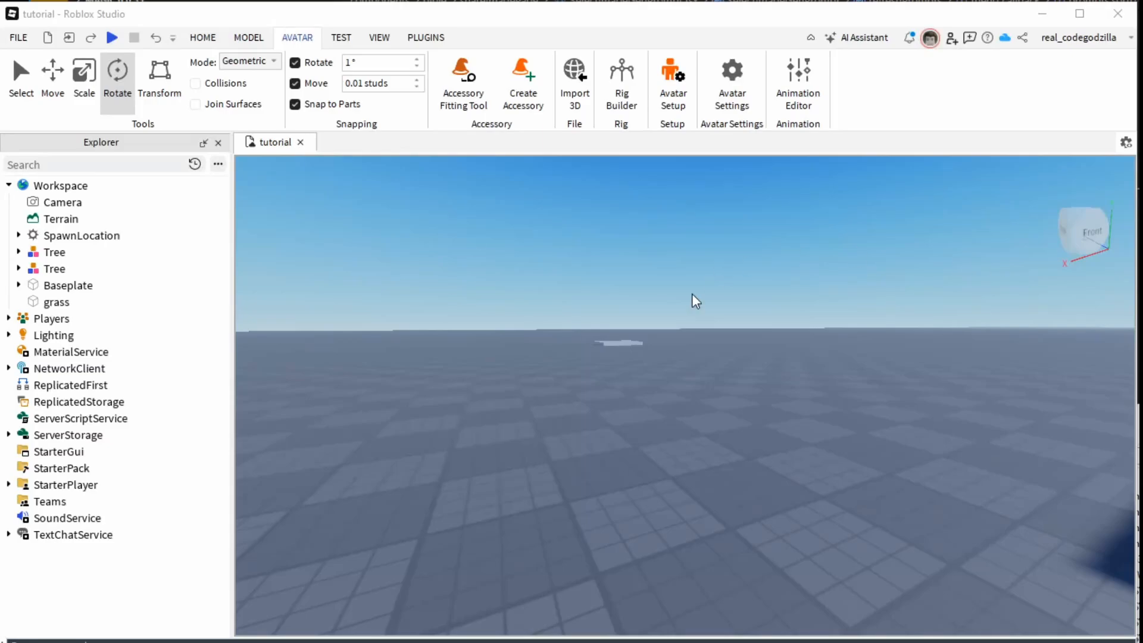
{"action": "right_click_drag", "start_coordinate": [676, 315], "coordinate": [676, 315]}
{"action": "right_click_drag", "start_coordinate": [594, 345], "coordinate": [594, 345]}
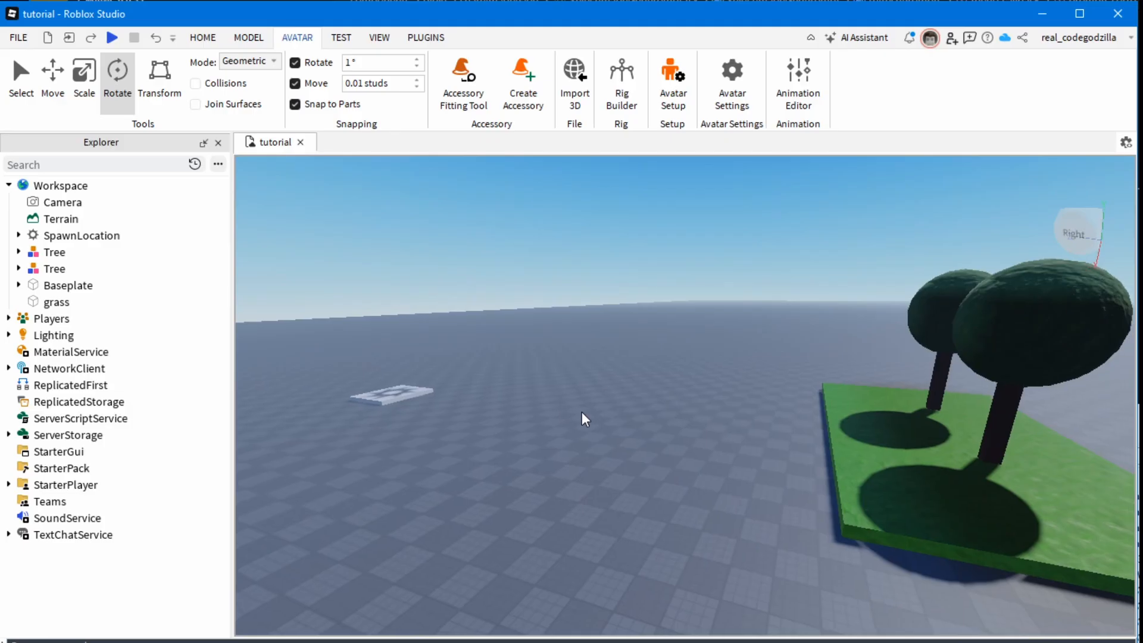
{"action": "right_click_drag", "start_coordinate": [581, 412], "coordinate": [581, 412]}
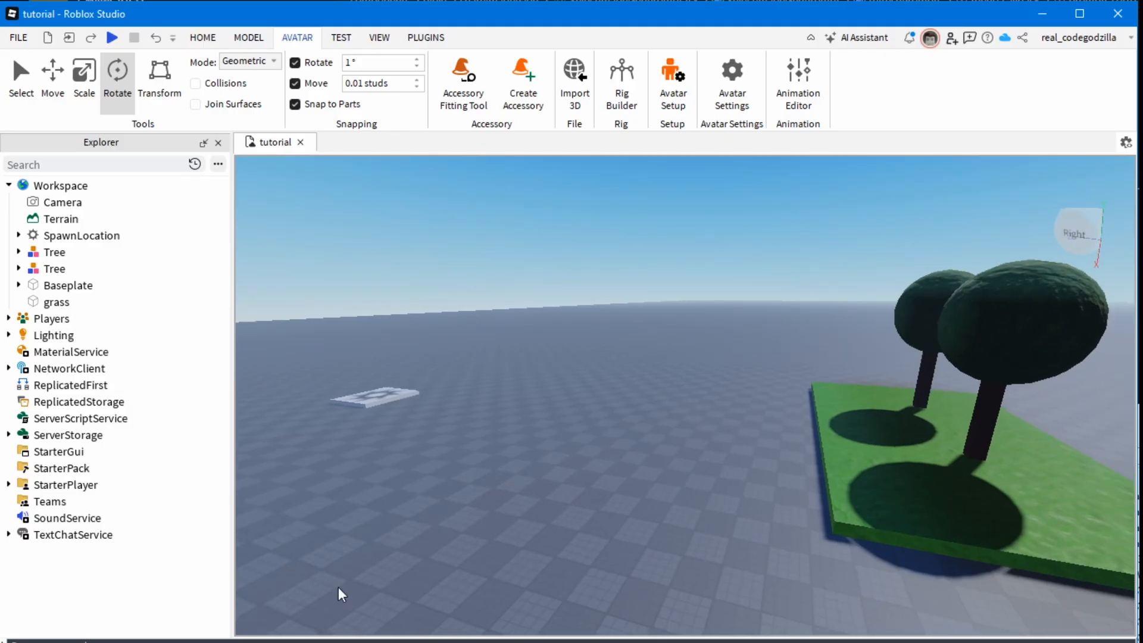
{"action": "right_click_drag", "start_coordinate": [724, 397], "coordinate": [724, 398]}
{"action": "key", "text": "a"}
{"action": "right_click_drag", "start_coordinate": [556, 268], "coordinate": [624, 274]}
{"action": "key", "text": "w"}
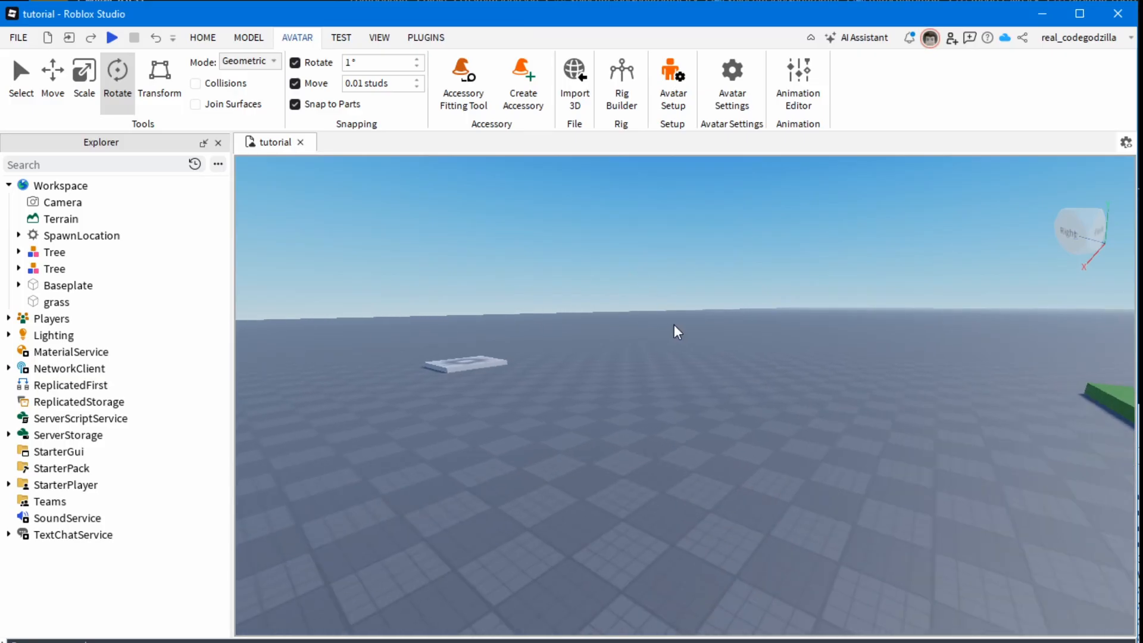
{"action": "key", "text": "d"}
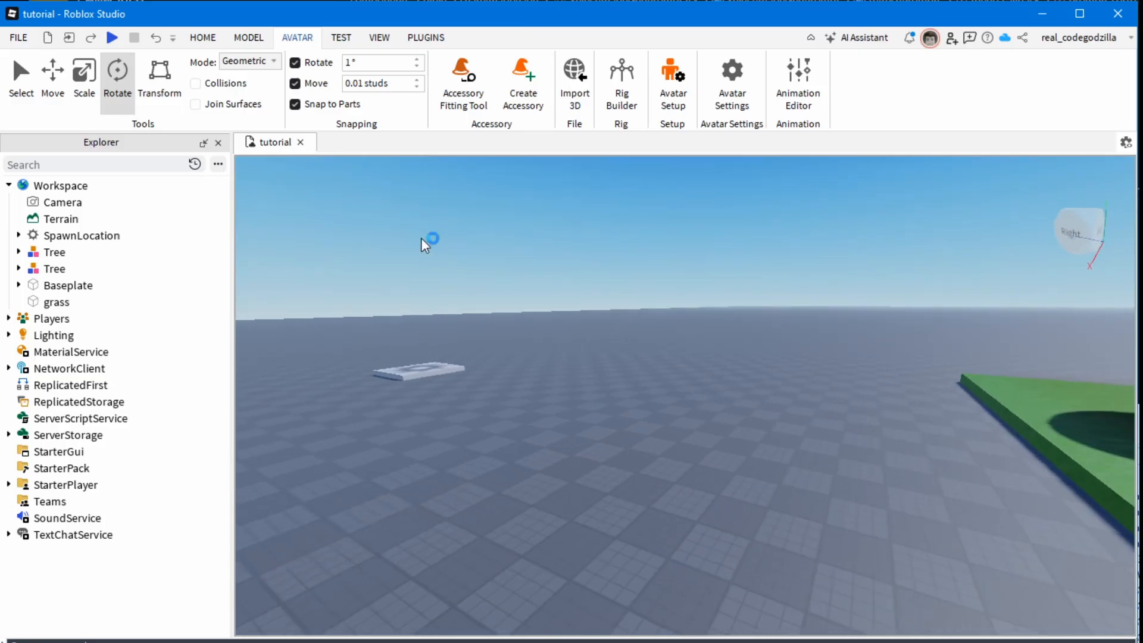
{"action": "right_click_drag", "start_coordinate": [337, 214], "coordinate": [777, 450]}
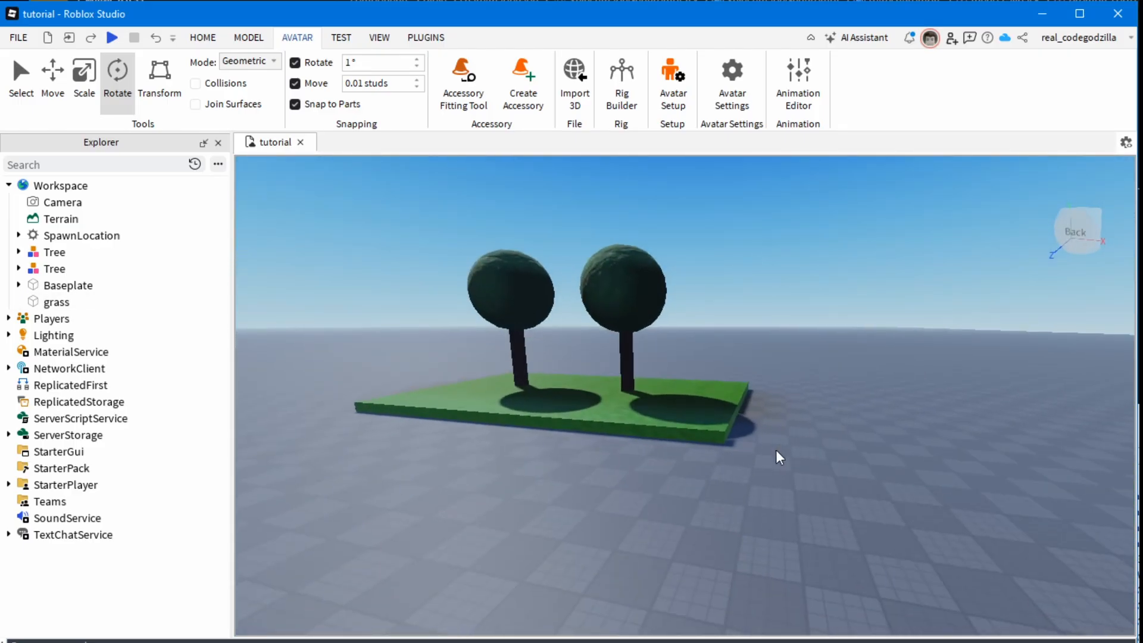
{"action": "right_click_drag", "start_coordinate": [796, 453], "coordinate": [645, 424]}
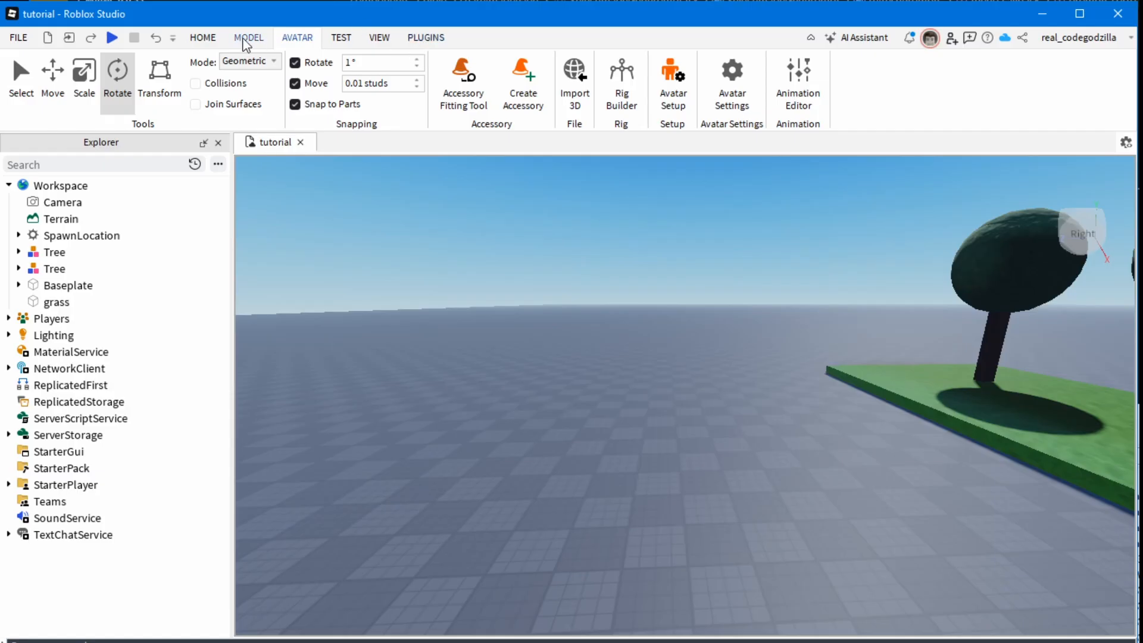
Insert a new character rig into the workspace with the Rig Builder
{"action": "left_click", "coordinate": [227, 39]}
{"action": "left_click", "coordinate": [295, 40]}
{"action": "left_click", "coordinate": [429, 38]}
{"action": "left_click", "coordinate": [306, 43]}
{"action": "right_click_drag", "start_coordinate": [640, 442], "coordinate": [670, 440]}
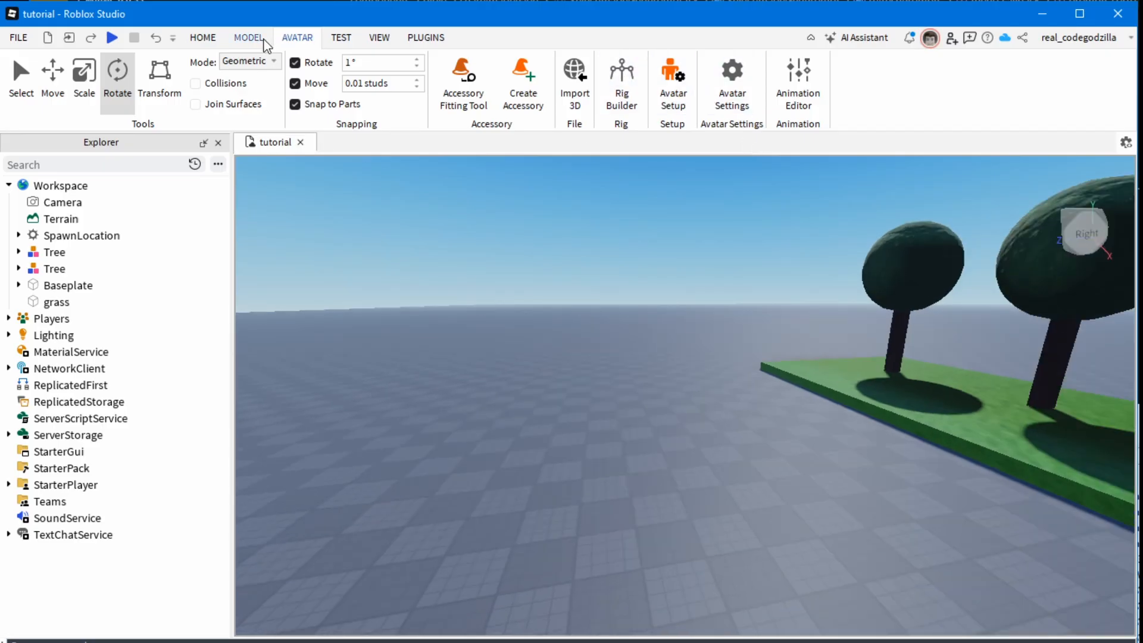
{"action": "left_click", "coordinate": [627, 74]}
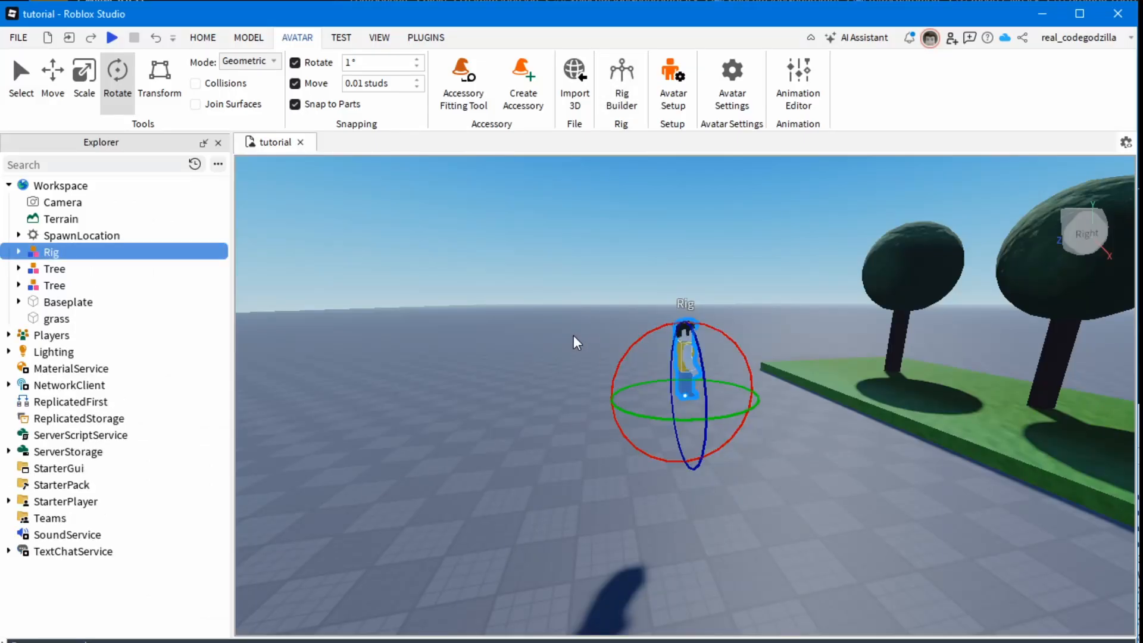
Examine the inserted rig up close and from a distance
{"action": "right_click_drag", "start_coordinate": [574, 334], "coordinate": [573, 334]}
{"action": "key", "text": "e"}
{"action": "key", "text": "w"}
{"action": "key", "text": "q"}
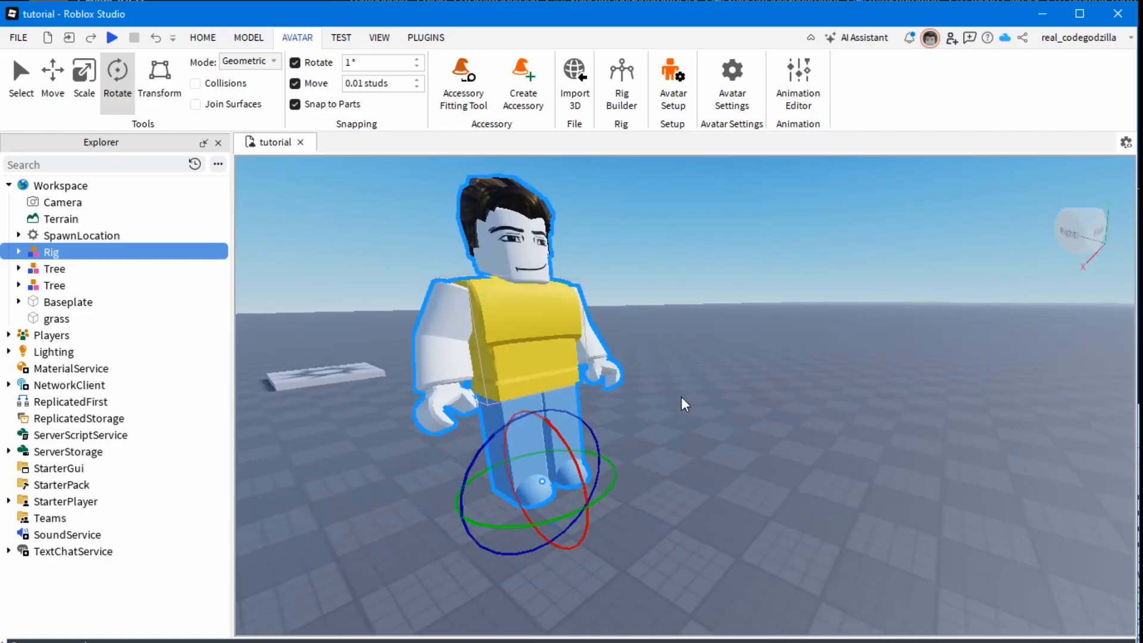
{"action": "key", "text": "a"}
{"action": "key", "text": "e"}
{"action": "key", "text": "s"}
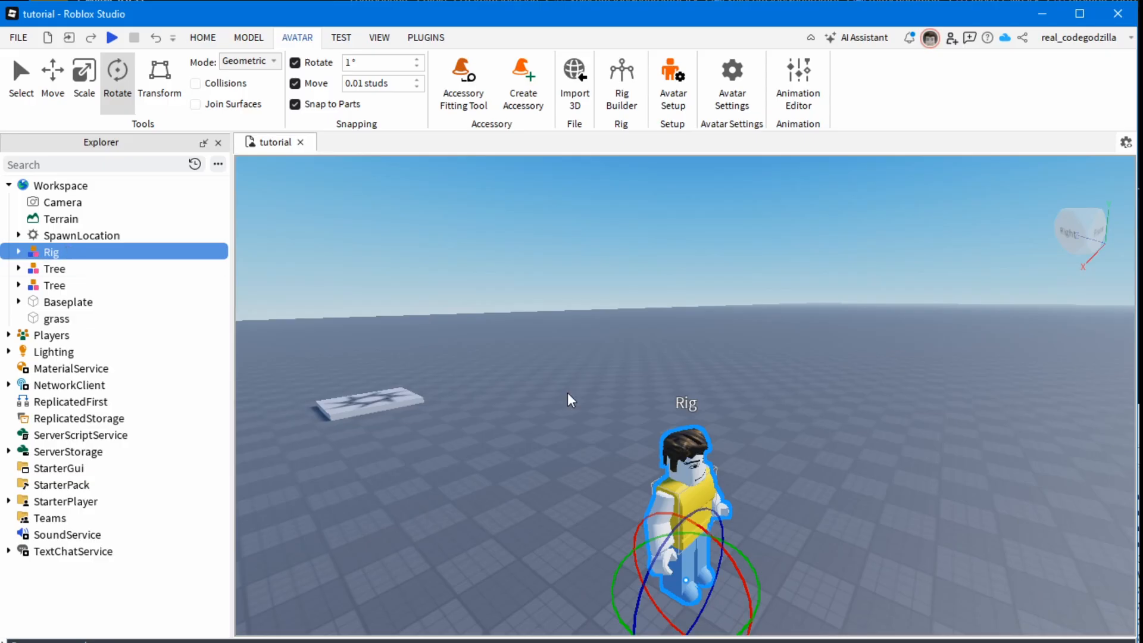
{"action": "key", "text": "f"}
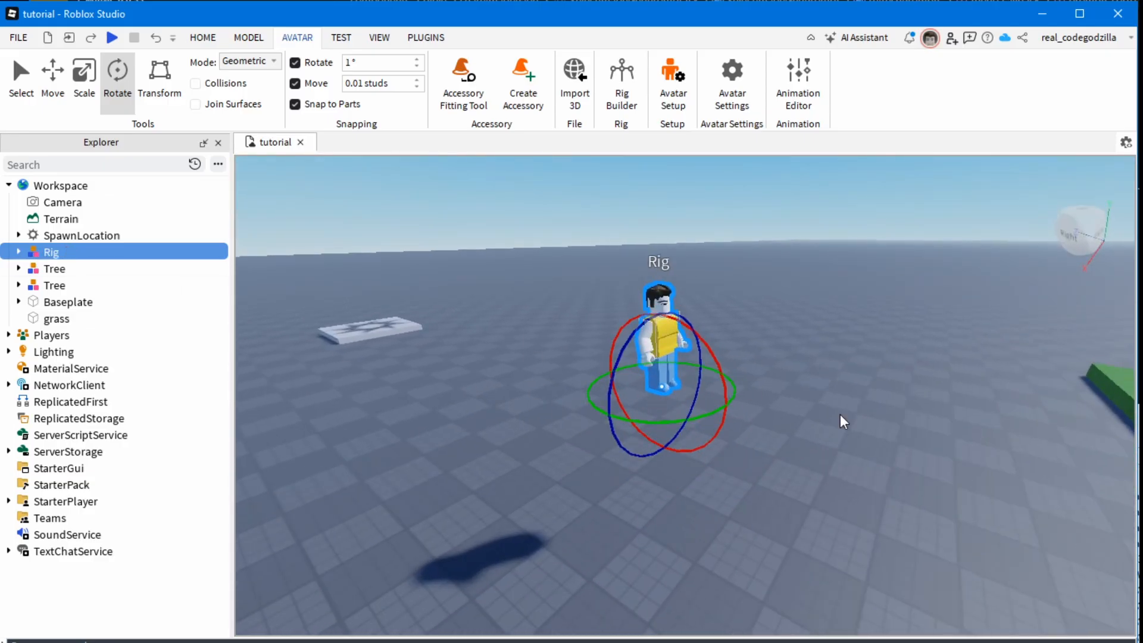
{"action": "right_click_drag", "start_coordinate": [841, 413], "coordinate": [730, 473]}
{"action": "key", "text": "s"}
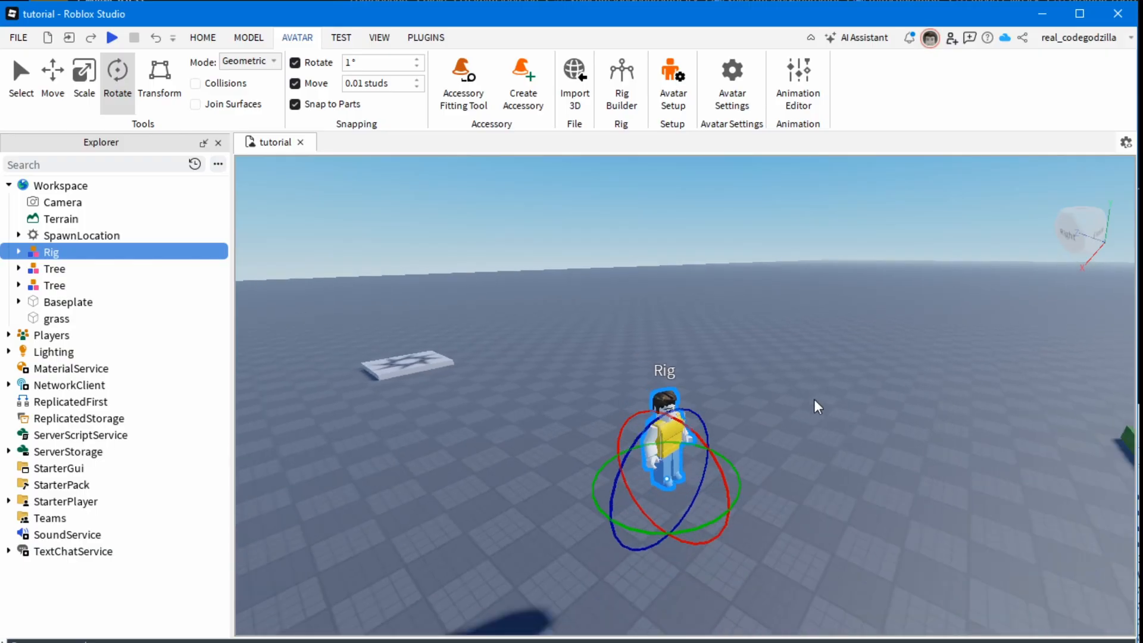
{"action": "key", "text": "d"}
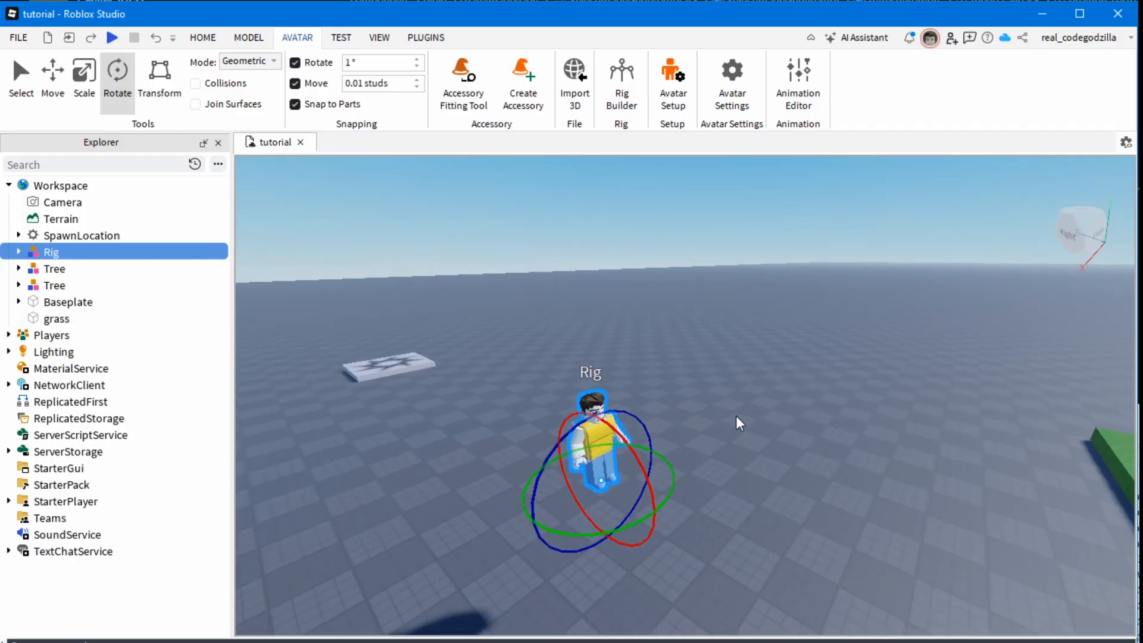
Rename the inserted character rig as Me
{"action": "right_click", "coordinate": [48, 253]}
{"action": "left_click", "coordinate": [118, 336]}
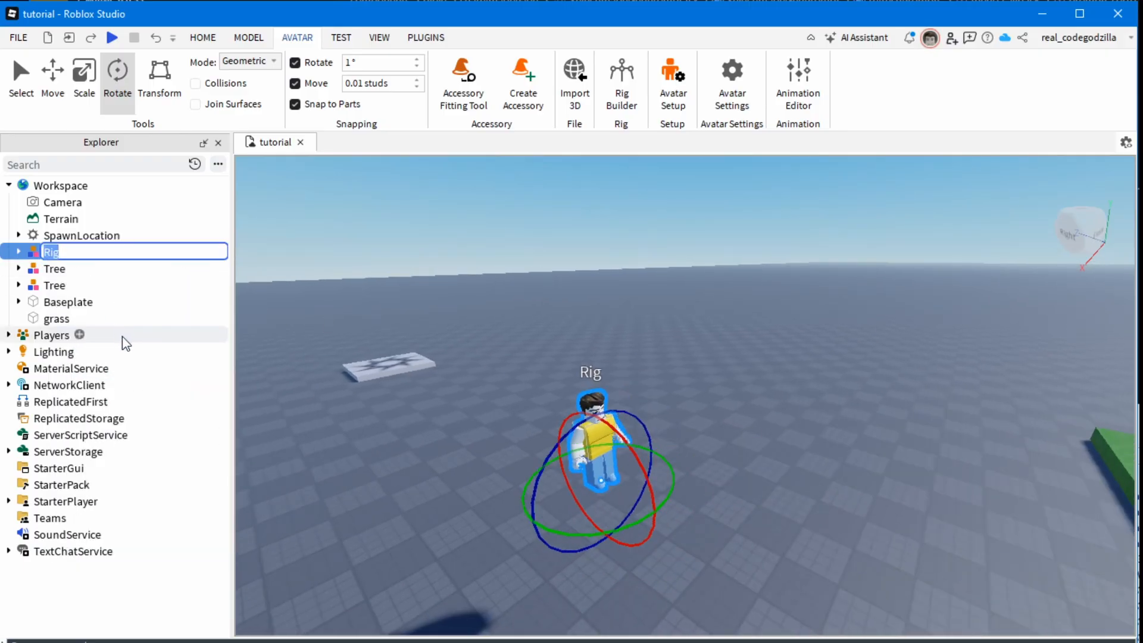
{"action": "type", "text": "Me"}
{"action": "key", "text": "Return"}
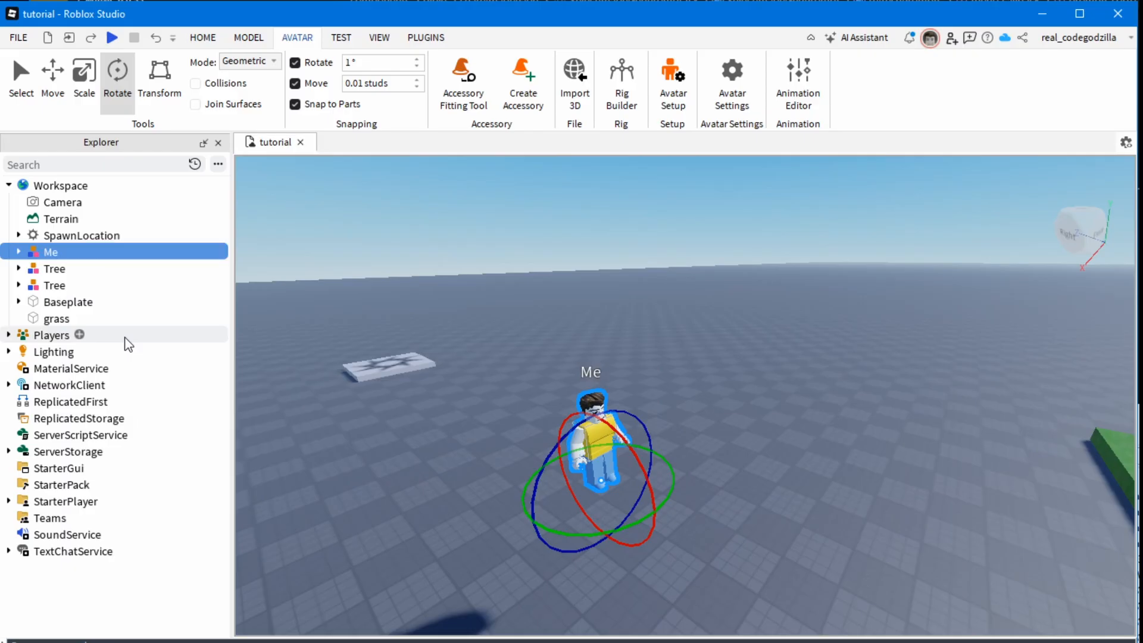
Open the Animation Editor and choose the Me rig as the one to animate
{"action": "key", "text": "d"}
{"action": "right_click_drag", "start_coordinate": [674, 345], "coordinate": [672, 345]}
{"action": "key", "text": "e"}
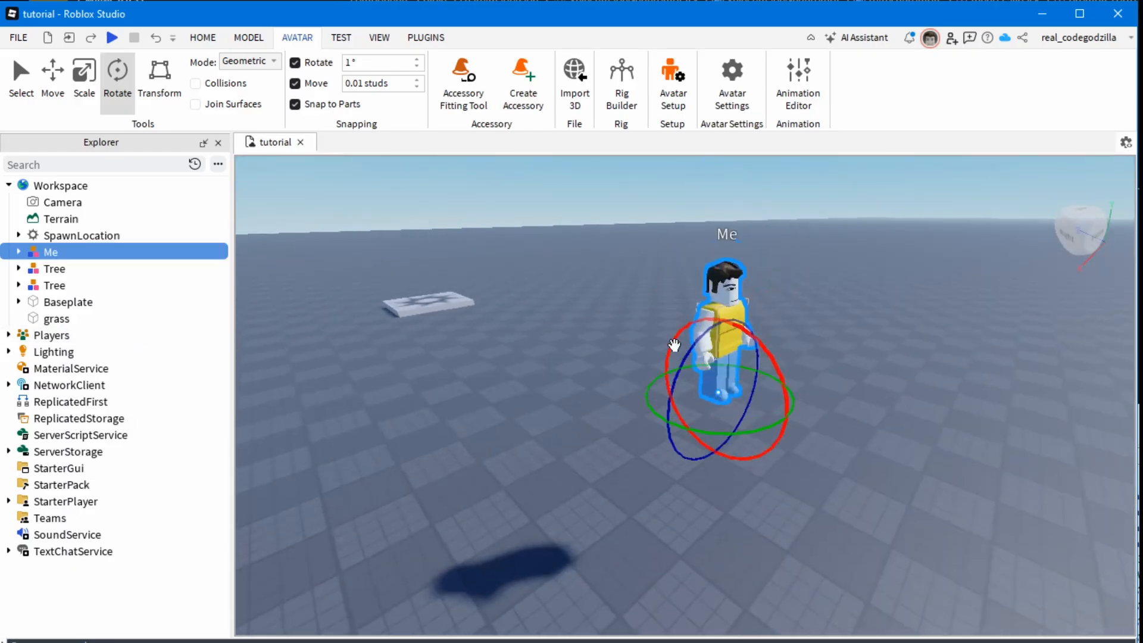
{"action": "key", "text": "w"}
{"action": "key", "text": "e"}
{"action": "key", "text": "s"}
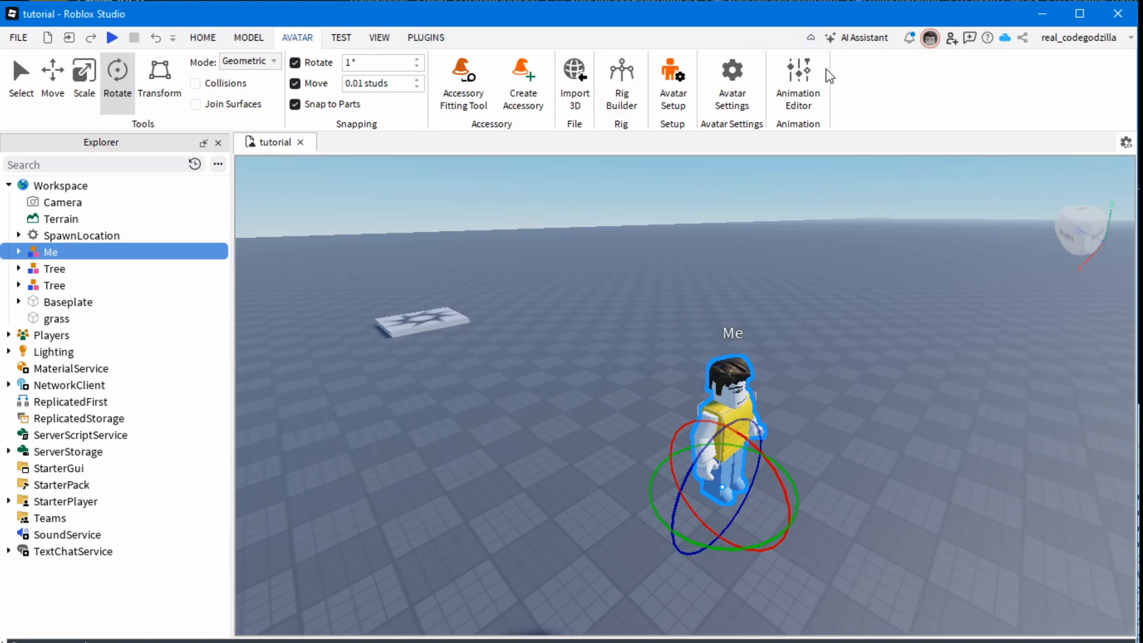
{"action": "left_click", "coordinate": [798, 84]}
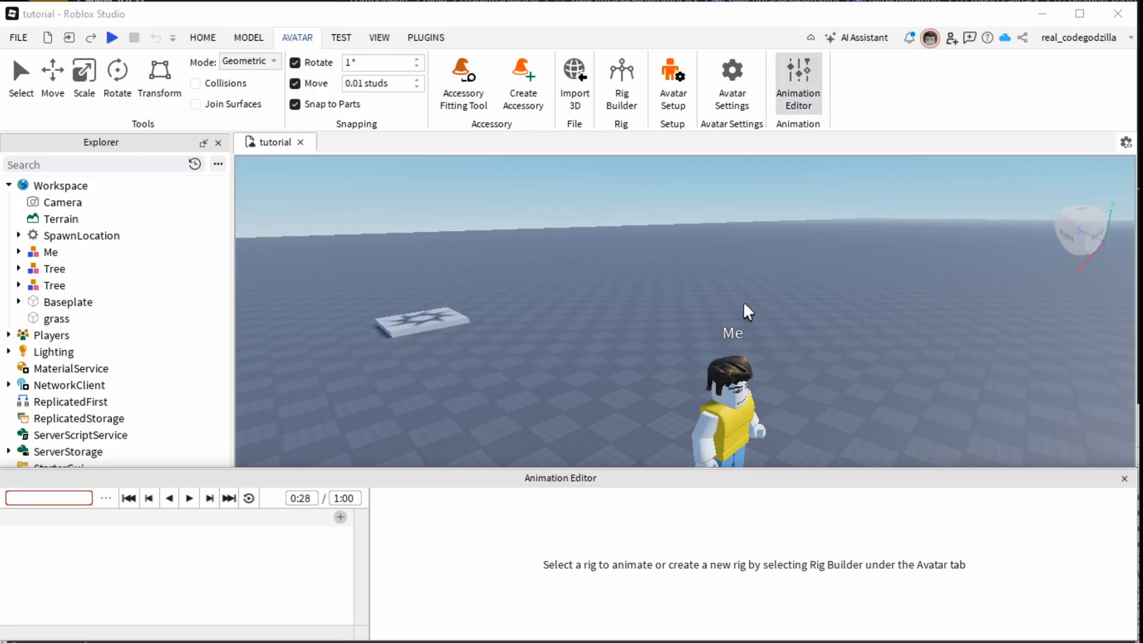
{"action": "right_click_drag", "start_coordinate": [739, 315], "coordinate": [766, 288]}
{"action": "scroll", "coordinate": [766, 288], "scroll_direction": "down", "scroll_amount": 2}
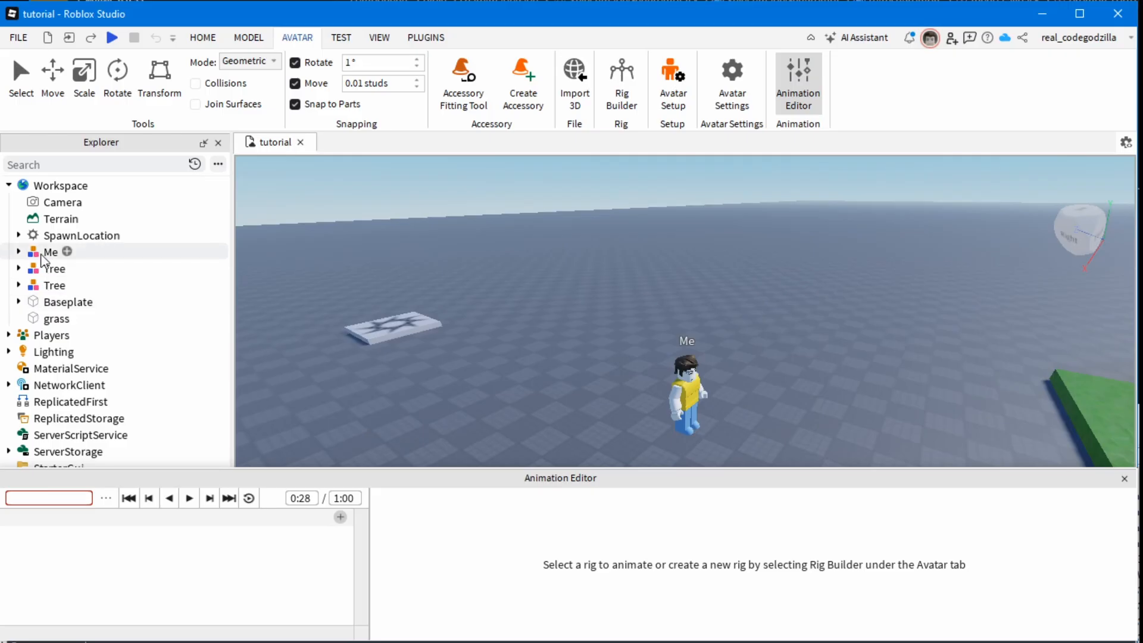
{"action": "right_click_drag", "start_coordinate": [822, 250], "coordinate": [696, 254]}
{"action": "scroll", "coordinate": [696, 254], "scroll_direction": "up", "scroll_amount": 2}
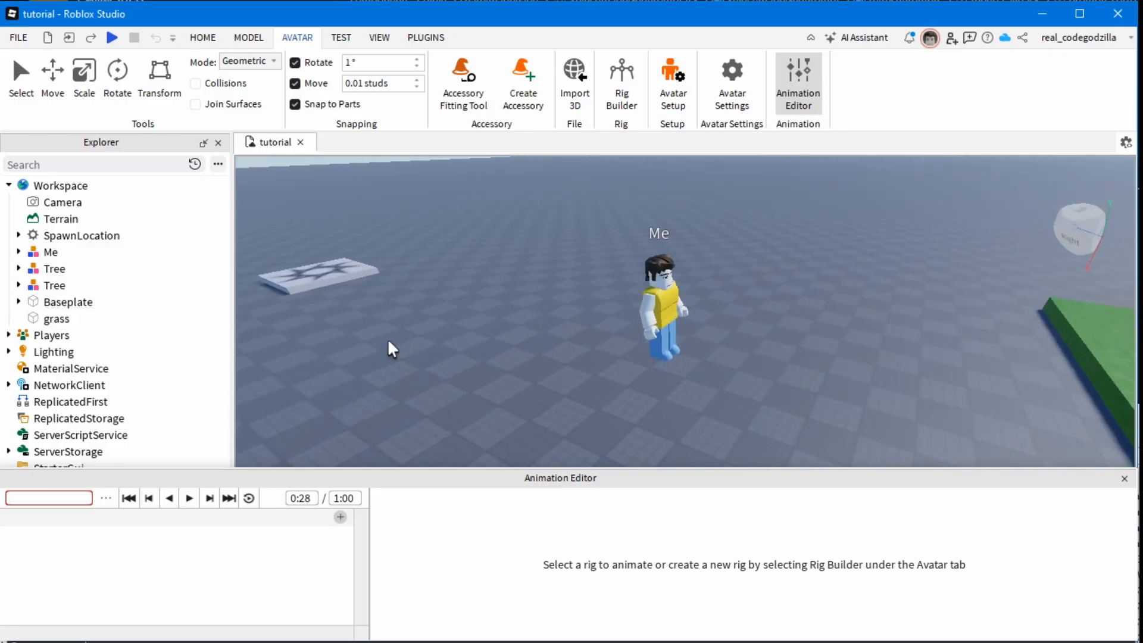
{"action": "left_click", "coordinate": [58, 253]}
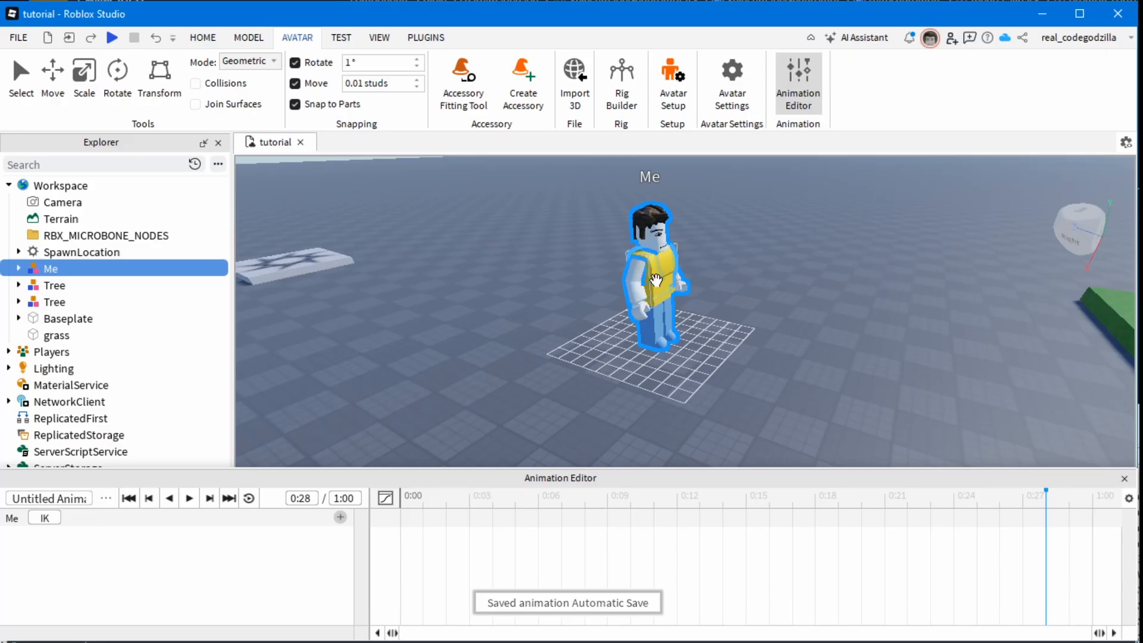
Examine the Me rig from several angles and distances, ending with the whole character and its right arm in view
{"action": "right_click_drag", "start_coordinate": [769, 213], "coordinate": [777, 213]}
{"action": "key", "text": "e"}
{"action": "key", "text": "s"}
{"action": "key", "text": "w"}
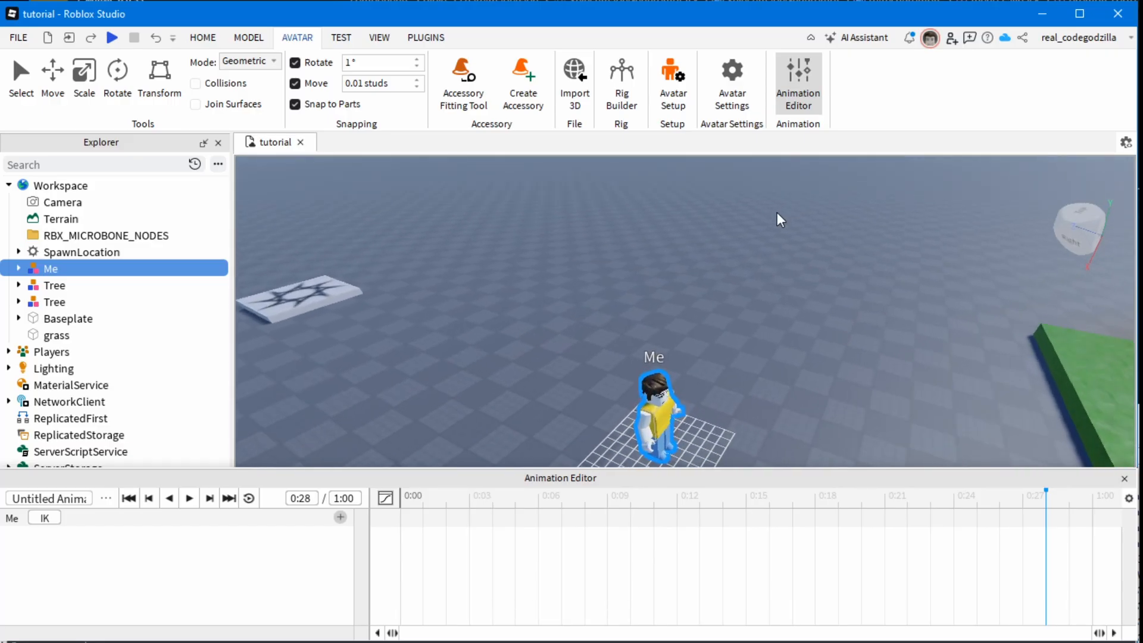
{"action": "key", "text": "q"}
{"action": "key", "text": "w"}
{"action": "key", "text": "d"}
{"action": "key", "text": "q"}
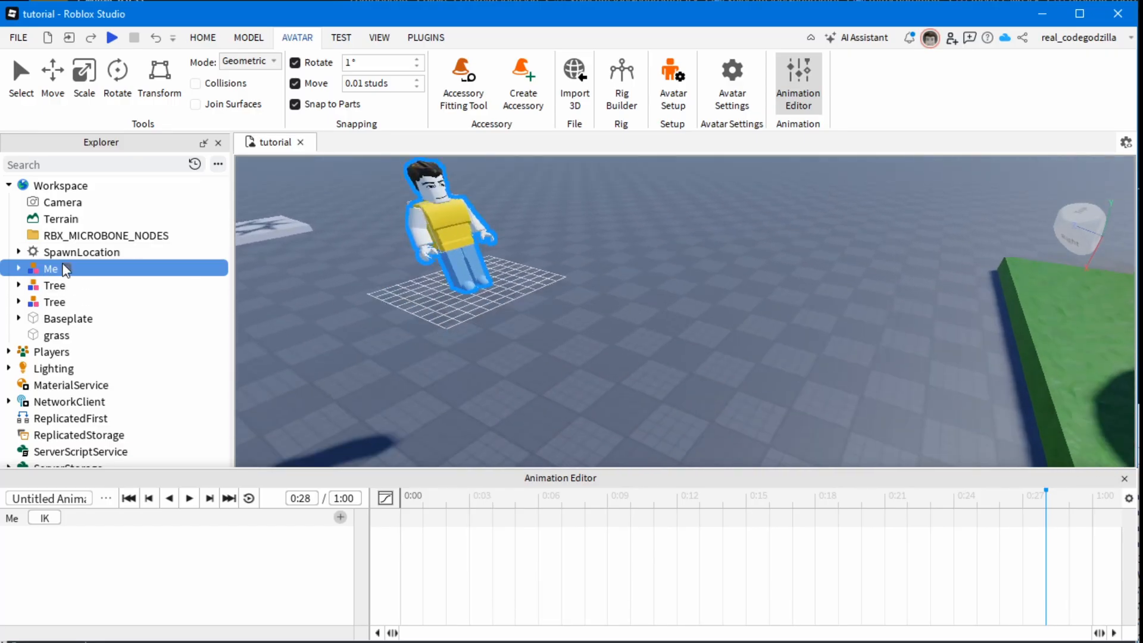
{"action": "right_click_drag", "start_coordinate": [598, 219], "coordinate": [598, 220]}
{"action": "key", "text": "w"}
{"action": "right_click_drag", "start_coordinate": [933, 252], "coordinate": [934, 253]}
{"action": "key", "text": "e"}
{"action": "key", "text": "a"}
{"action": "key", "text": "s"}
{"action": "key", "text": "q"}
{"action": "key", "text": "w"}
{"action": "key", "text": "e"}
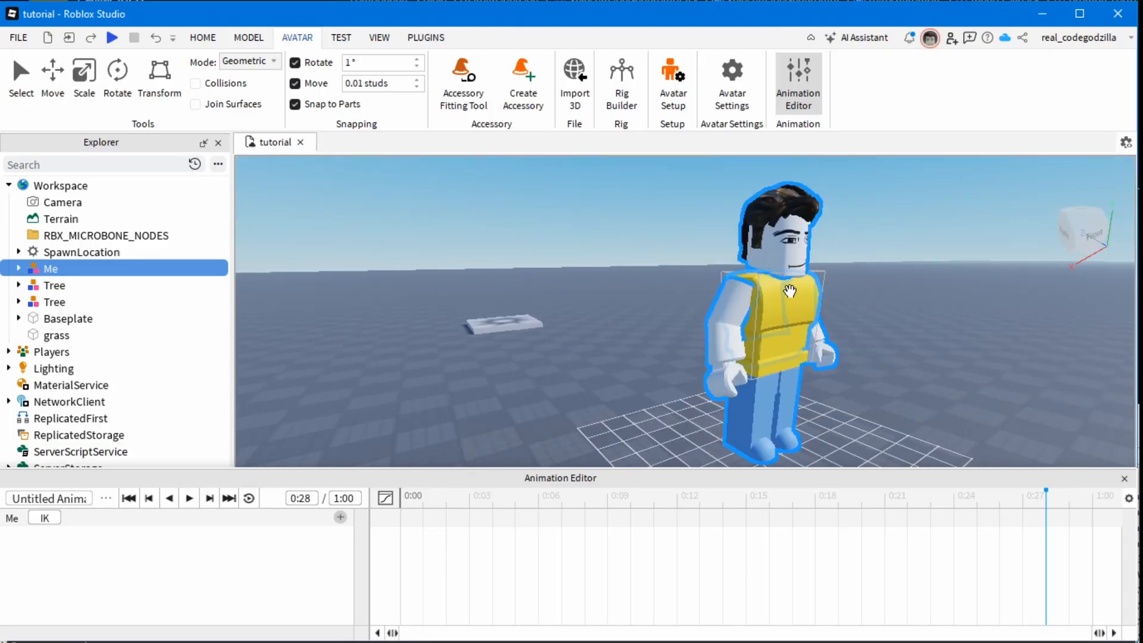
{"action": "key", "text": "s"}
{"action": "key", "text": "e"}
{"action": "right_click_drag", "start_coordinate": [868, 327], "coordinate": [868, 327]}
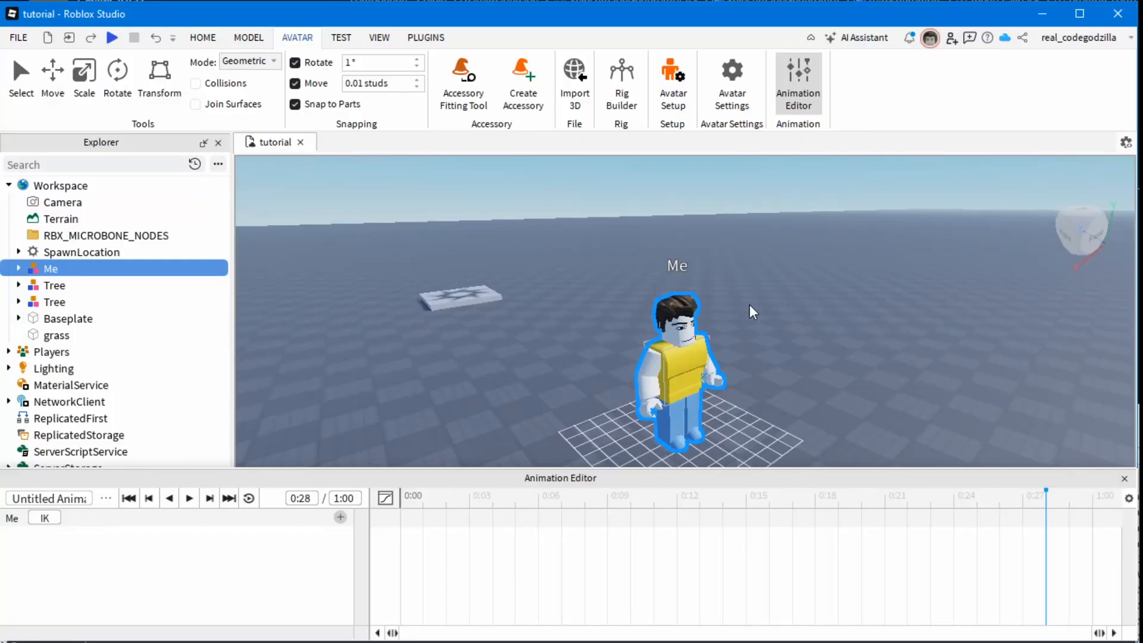
{"action": "key", "text": "q"}
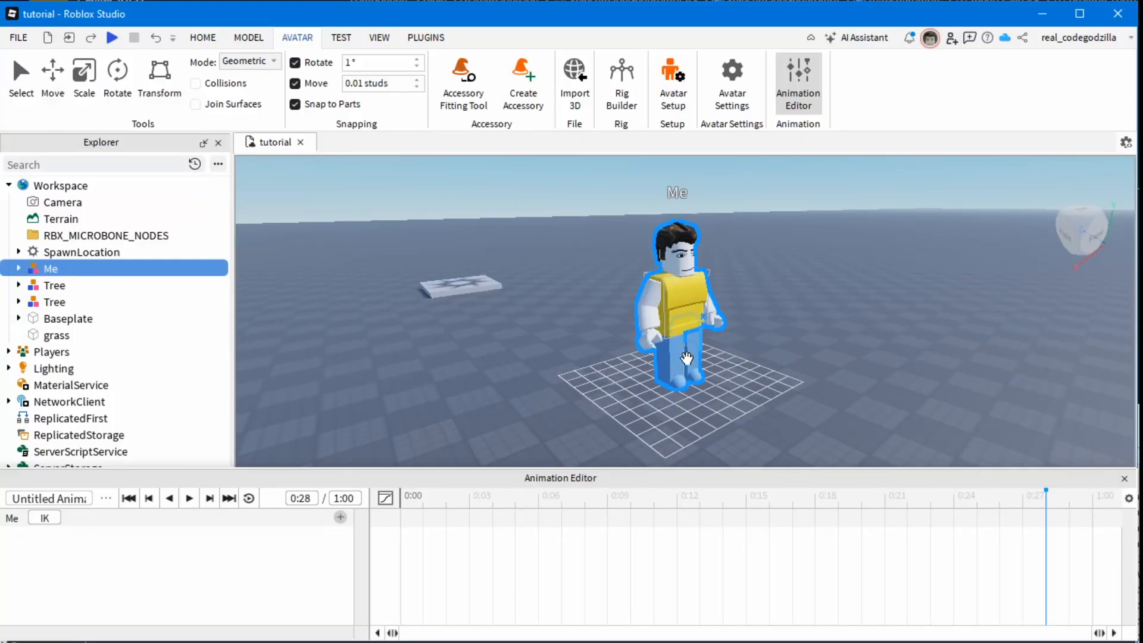
Key a slight rotation of the Me rig's right upper arm at 0:28, and select the keyframe at 0:00
{"action": "left_click", "coordinate": [652, 288]}
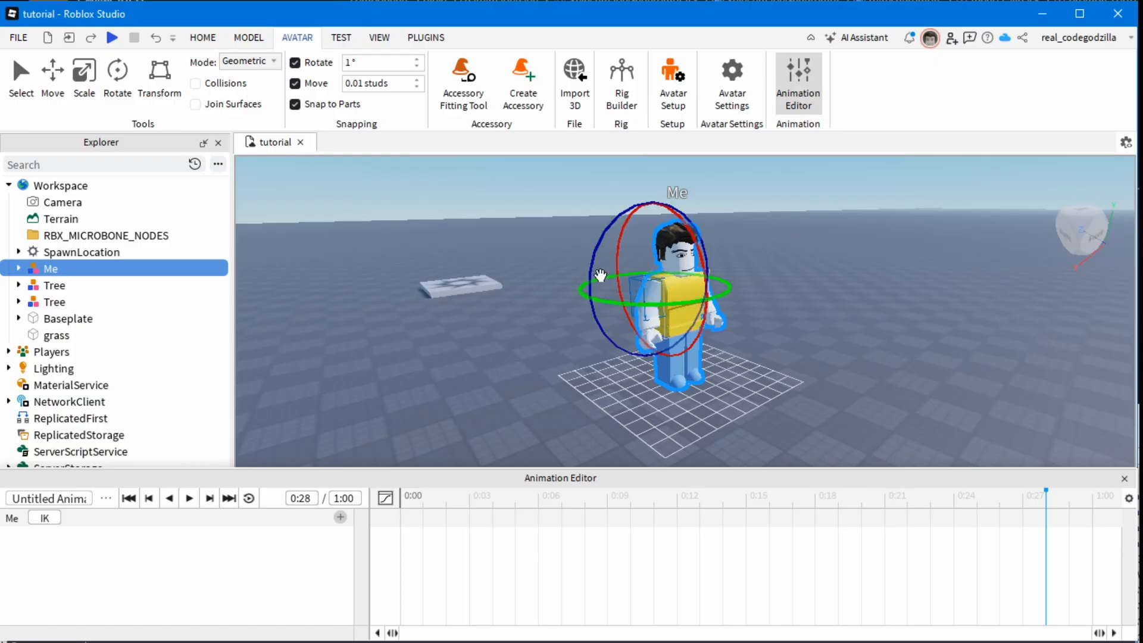
{"action": "left_click_drag", "start_coordinate": [593, 253], "coordinate": [598, 250]}
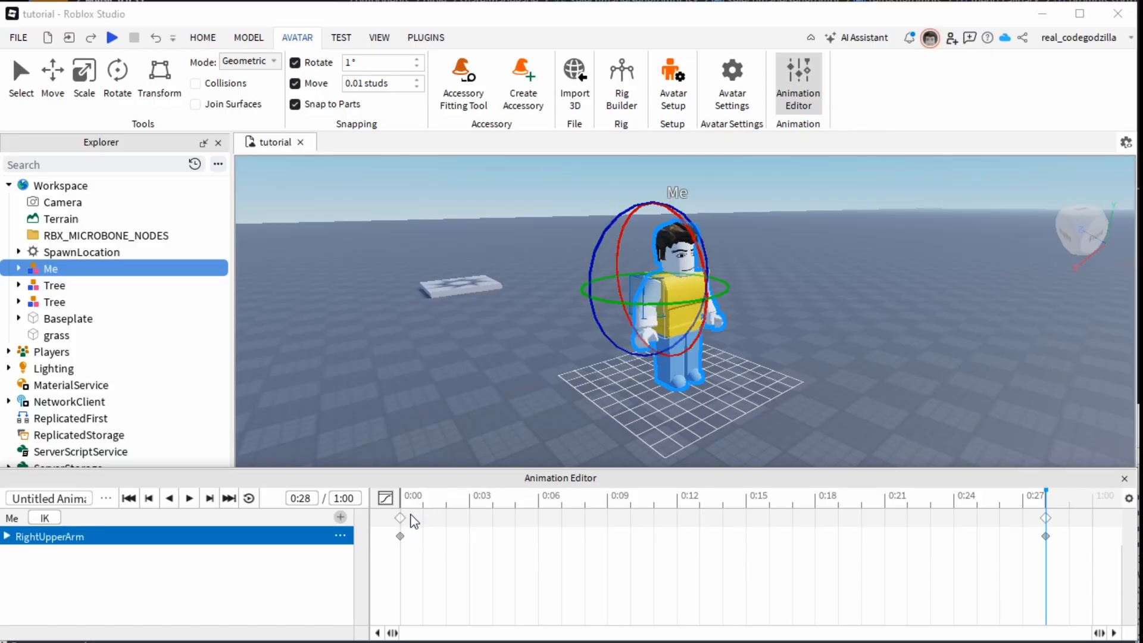
{"action": "left_click_drag", "start_coordinate": [418, 529], "coordinate": [393, 513]}
{"action": "left_click", "coordinate": [401, 517]}
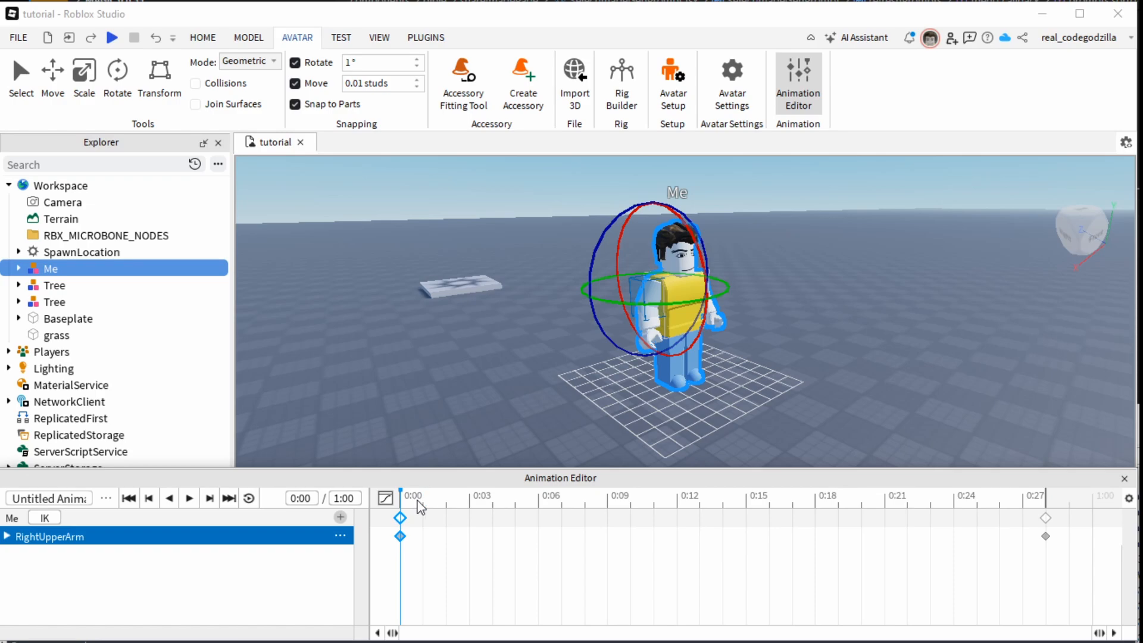
Key the right upper arm swung outward from the body at 0:04 and raised further at 0:11
{"action": "left_click", "coordinate": [446, 496]}
{"action": "left_click", "coordinate": [488, 495]}
{"action": "left_click_drag", "start_coordinate": [577, 301], "coordinate": [619, 182]}
{"action": "left_click", "coordinate": [653, 495]}
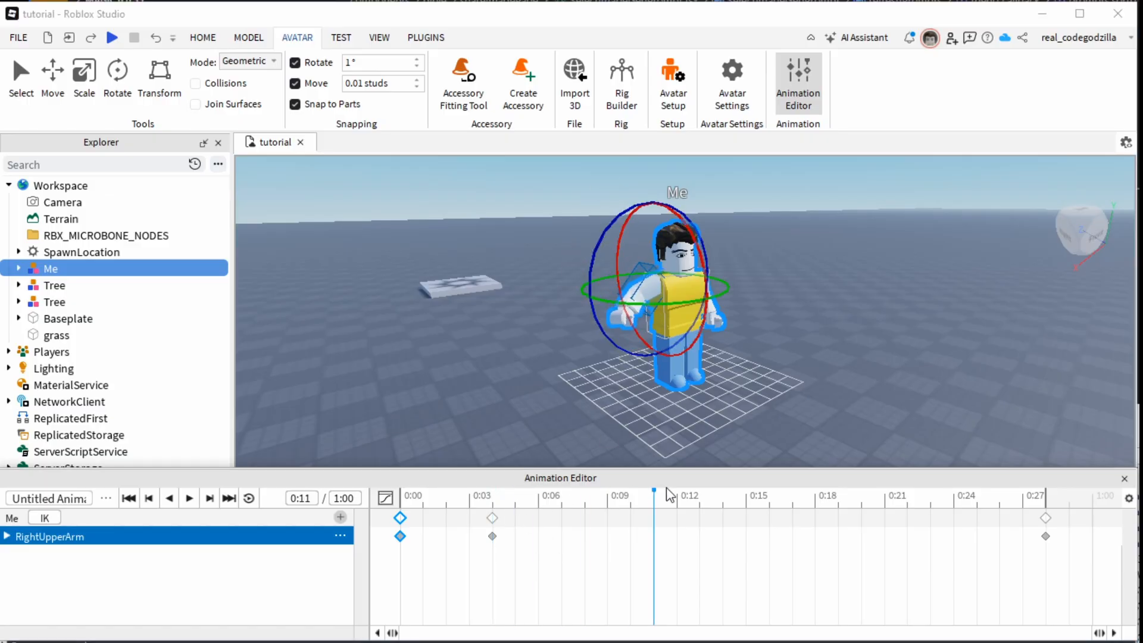
{"action": "left_click_drag", "start_coordinate": [589, 251], "coordinate": [651, 210]}
Play back the arm animation from 0:00 to check the movement
{"action": "left_click", "coordinate": [400, 502]}
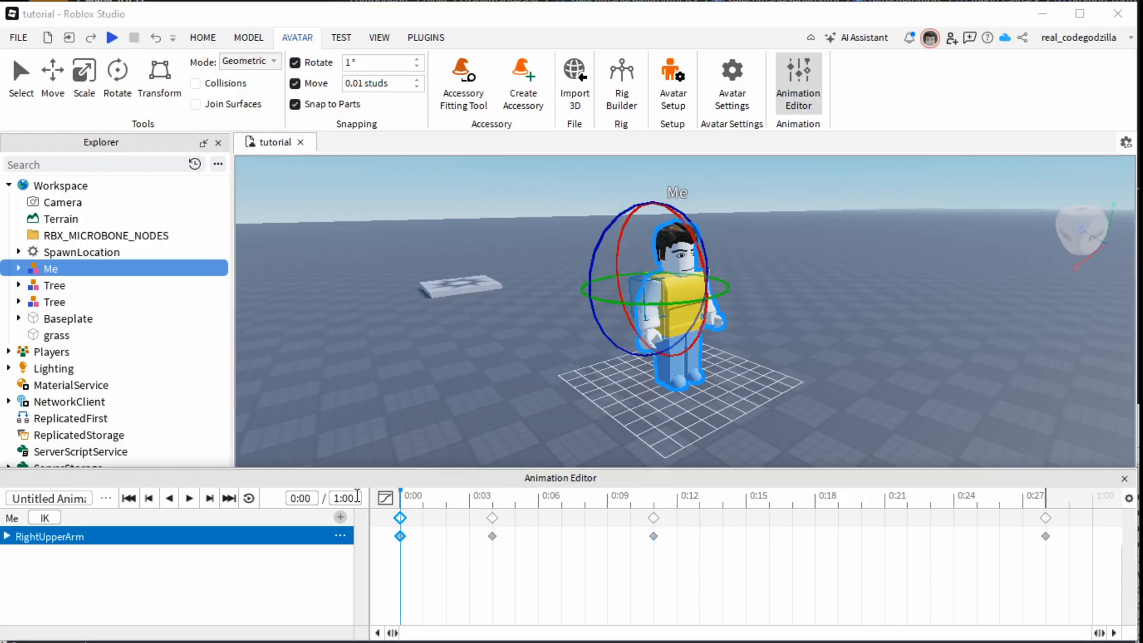
{"action": "key", "text": "space"}
{"action": "key", "text": "space"}
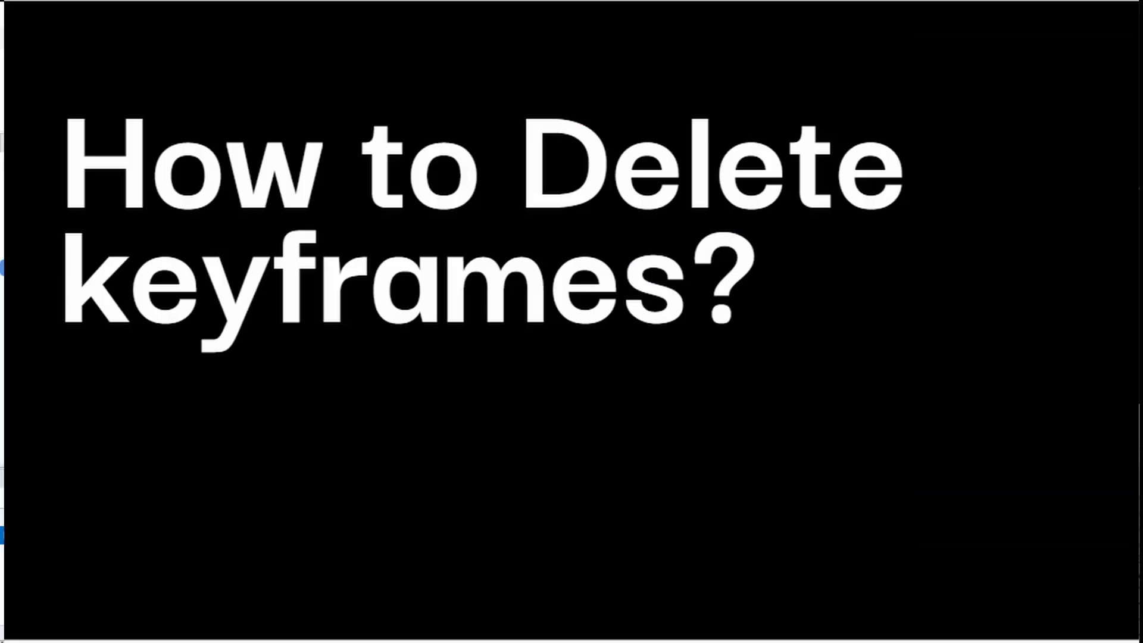
Key the right upper arm swung horizontally toward the front at 0:08, and play back the animation from 0:00
{"action": "left_click_drag", "start_coordinate": [446, 494], "coordinate": [584, 509]}
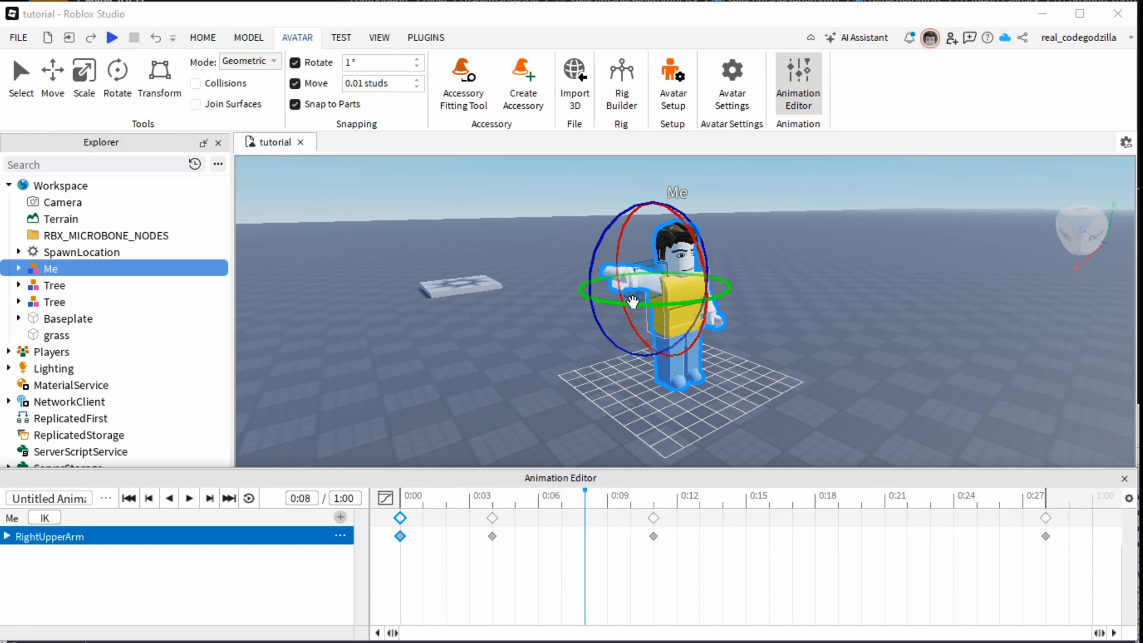
{"action": "left_click_drag", "start_coordinate": [636, 302], "coordinate": [689, 298]}
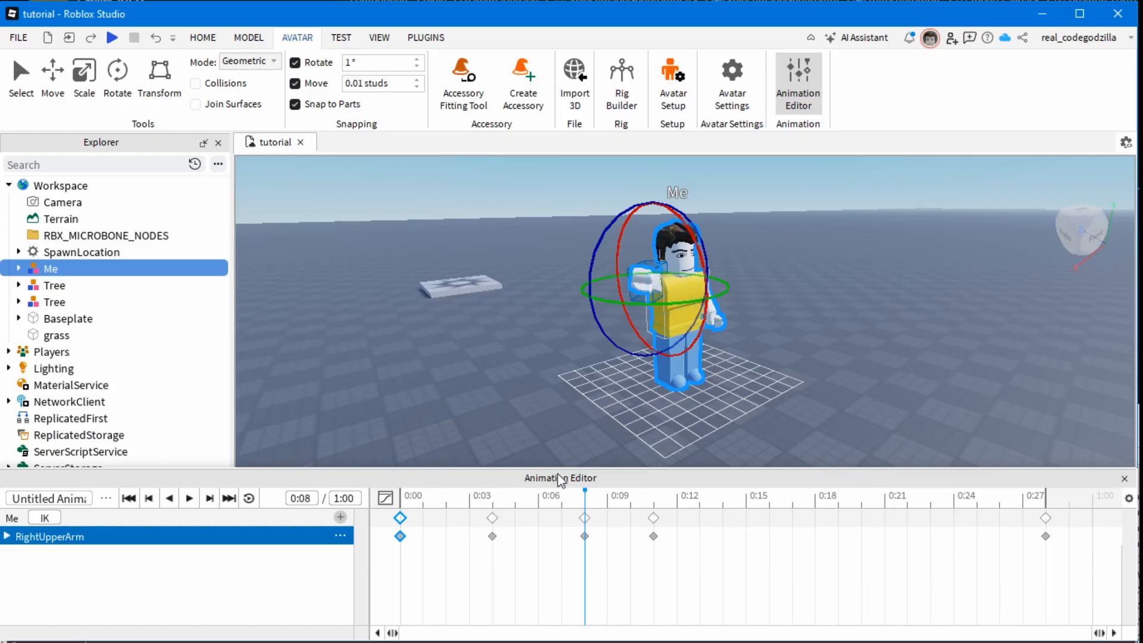
{"action": "left_click_drag", "start_coordinate": [582, 498], "coordinate": [358, 493]}
{"action": "key", "text": "space"}
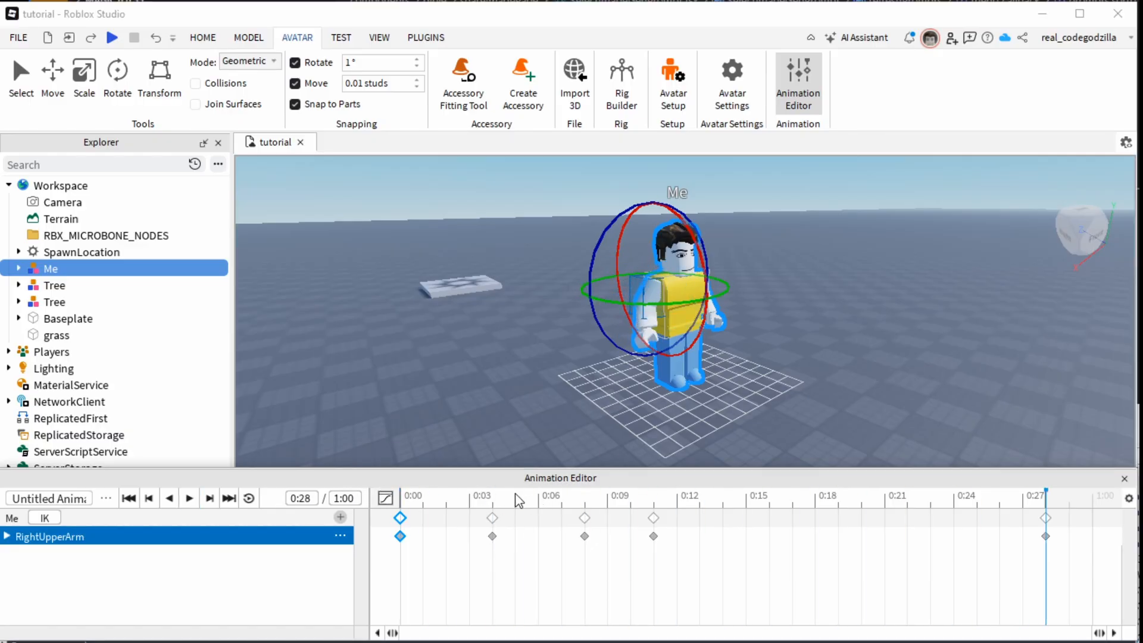
{"action": "left_click_drag", "start_coordinate": [518, 499], "coordinate": [345, 494]}
{"action": "key", "text": "space"}
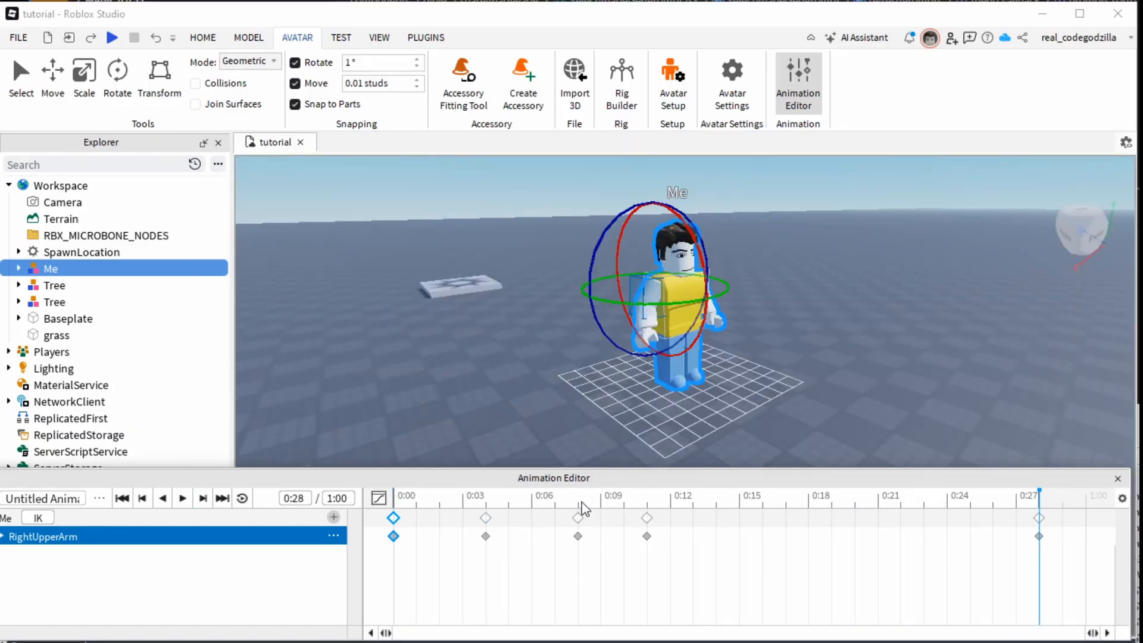
Delete the right upper arm's keyframe at 0:08
{"action": "left_click", "coordinate": [583, 504]}
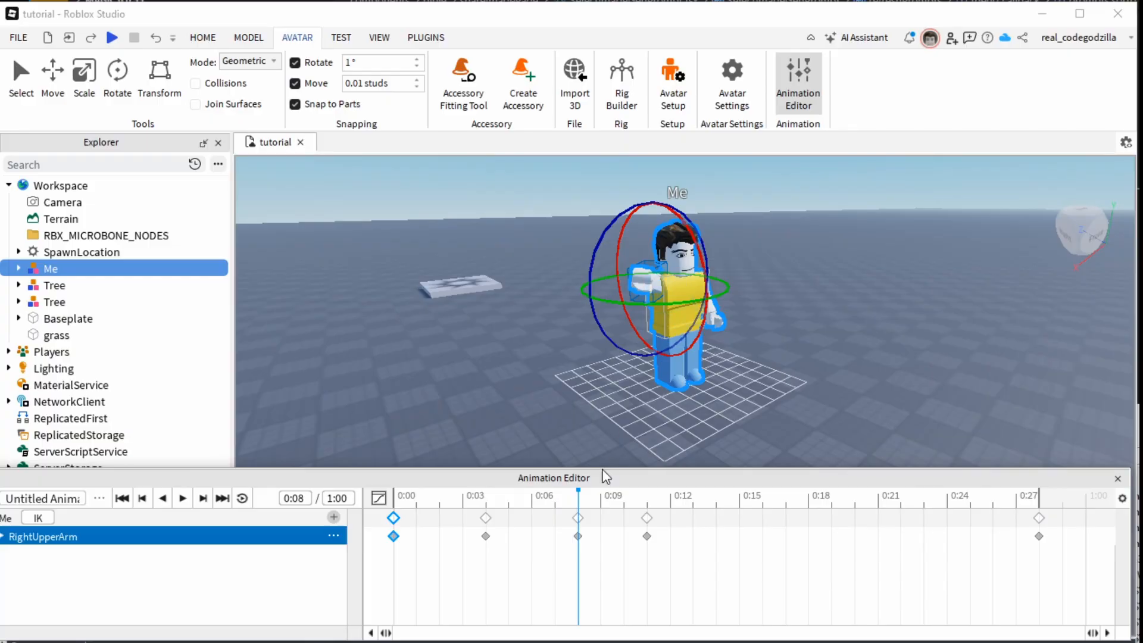
{"action": "left_click_drag", "start_coordinate": [559, 519], "coordinate": [560, 520]}
{"action": "right_click", "coordinate": [576, 522]}
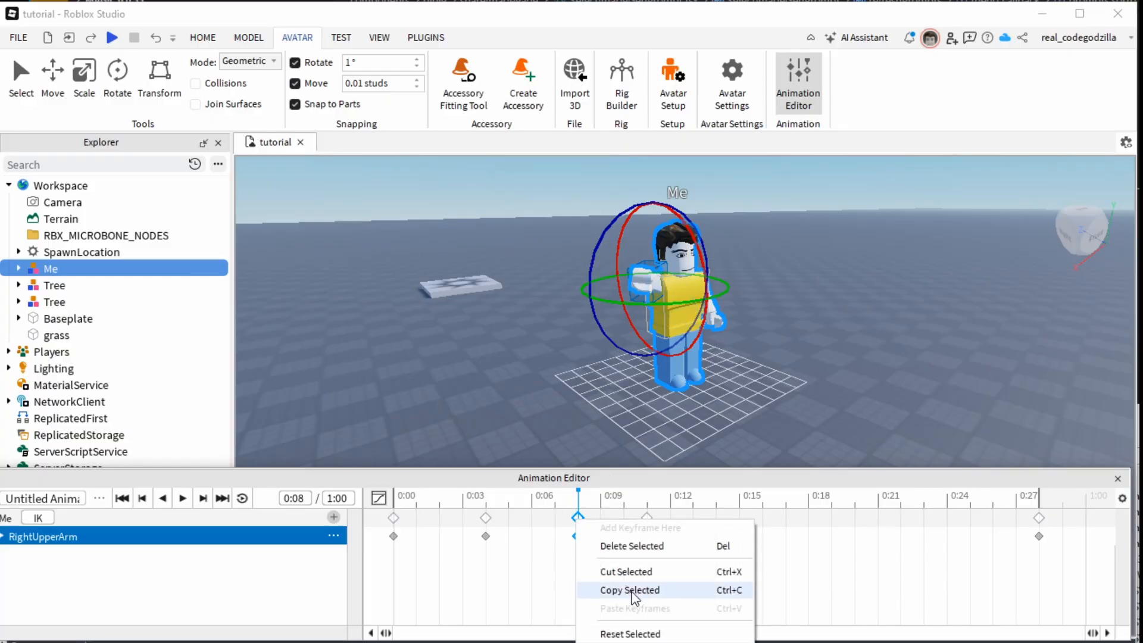
{"action": "left_click", "coordinate": [632, 546]}
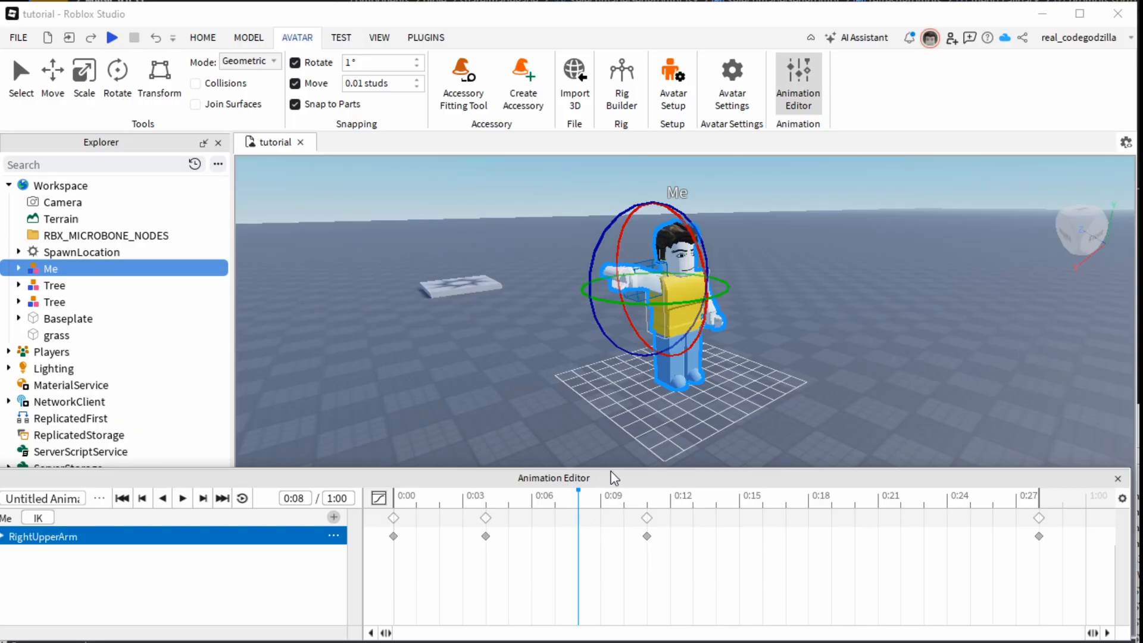